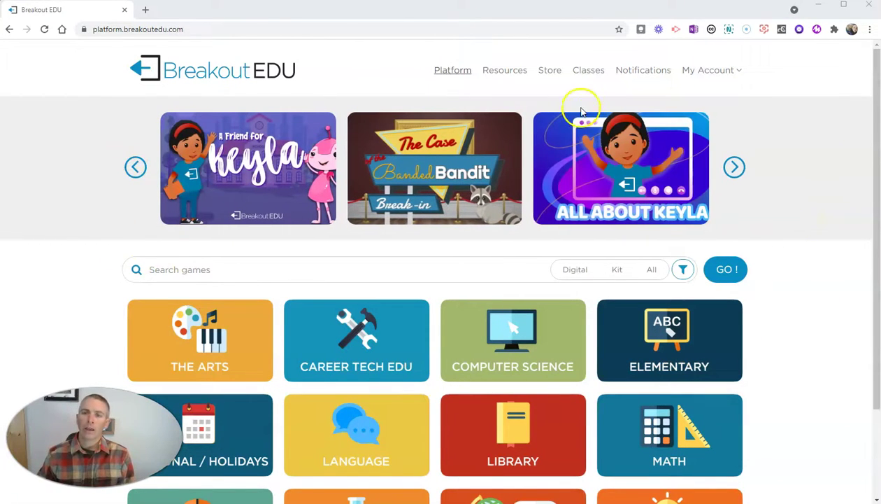
- Create a new class named Period1 and save it
{"action": "left_click", "coordinate": [588, 73]}
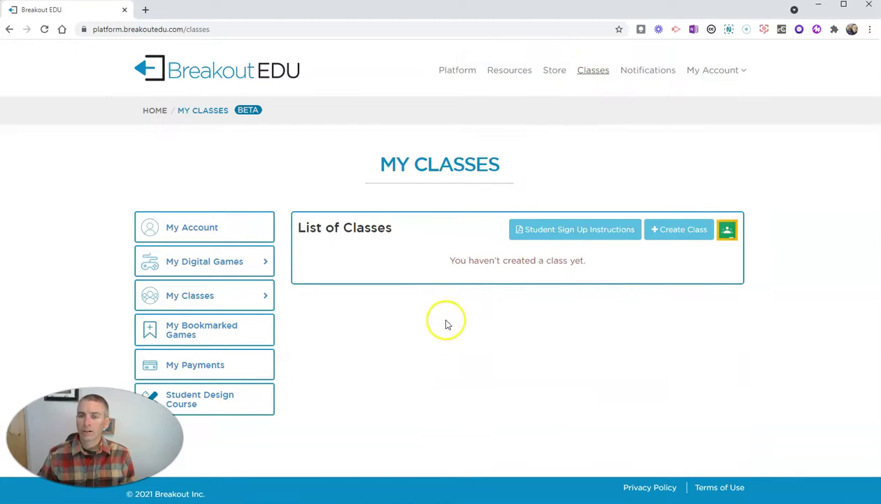
{"action": "left_click", "coordinate": [662, 234]}
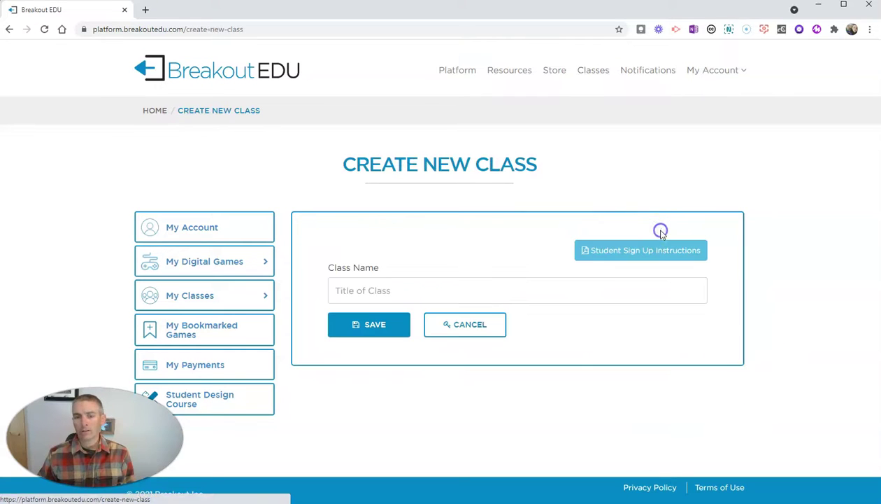
{"action": "left_click", "coordinate": [418, 289]}
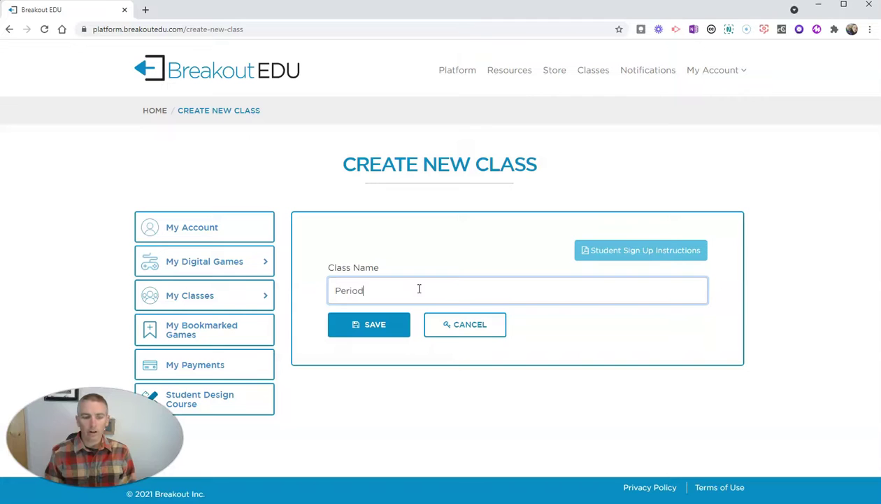
{"action": "left_click", "coordinate": [375, 323]}
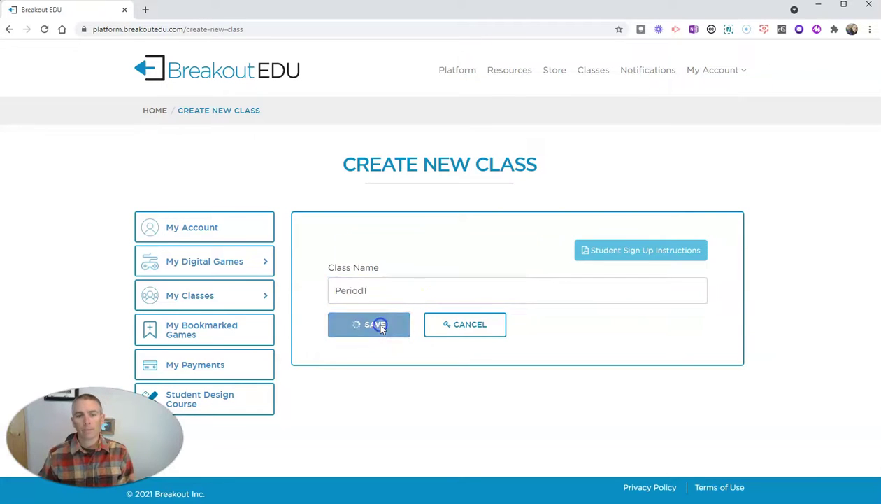
- Download the student sign-up instructions PDF, review its login steps, and return to the list of classes
{"action": "left_click", "coordinate": [561, 235]}
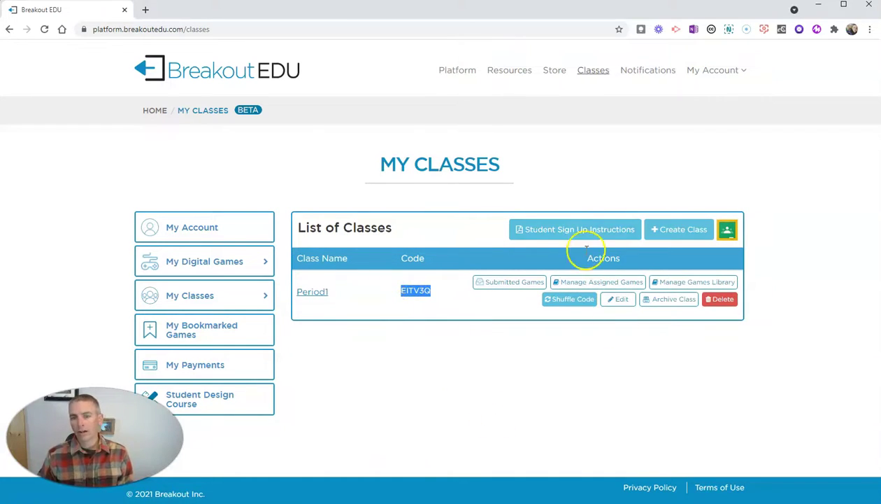
{"action": "left_click", "coordinate": [544, 233]}
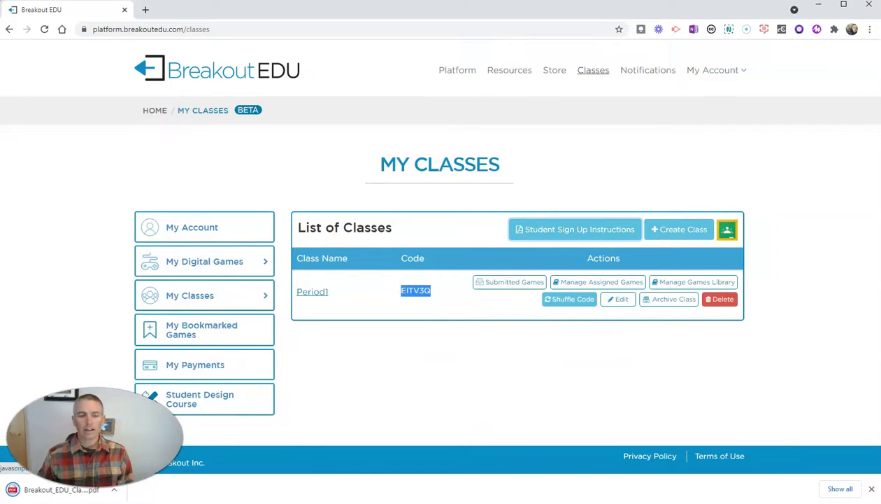
{"action": "left_click", "coordinate": [60, 493]}
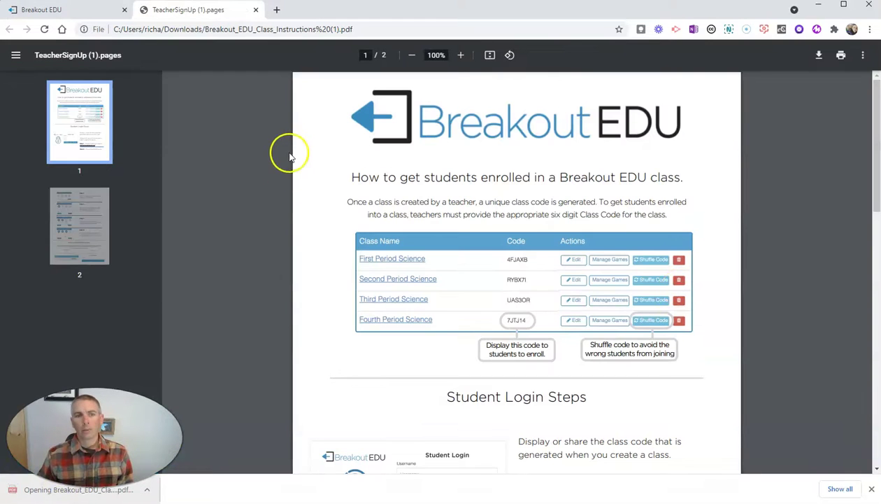
{"action": "scroll", "coordinate": [546, 231], "scroll_direction": "down", "scroll_amount": 3}
{"action": "scroll", "coordinate": [547, 256], "scroll_direction": "down", "scroll_amount": 1}
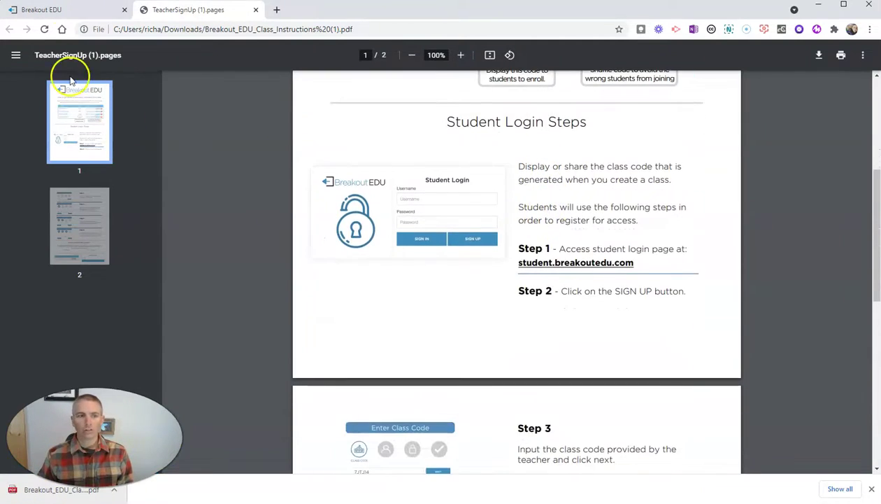
{"action": "left_click", "coordinate": [78, 11]}
{"action": "left_click", "coordinate": [565, 366]}
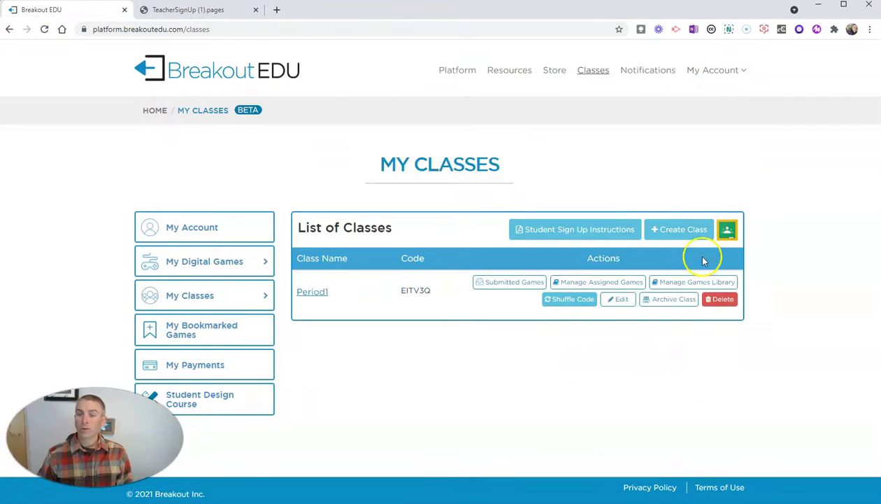
- Import classes by synchronizing Google Classroom with the teacher's Google account, granting Breakout EDU the requested additional access
{"action": "left_click", "coordinate": [727, 231]}
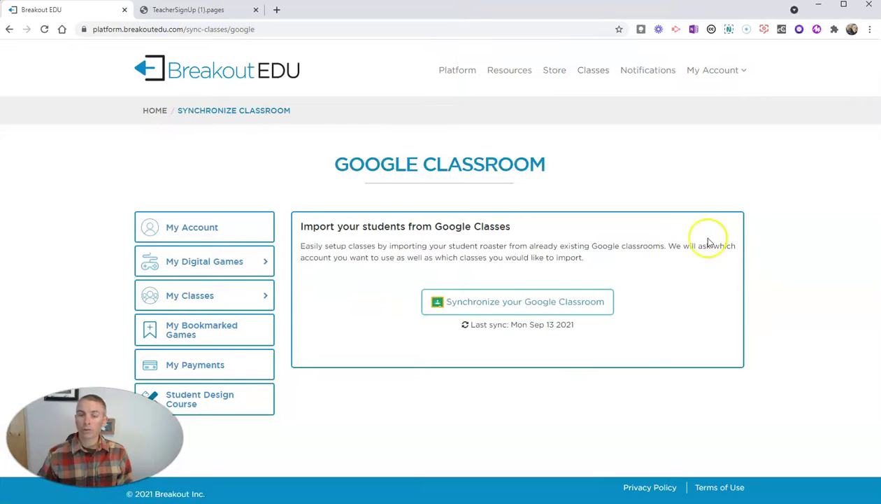
{"action": "left_click", "coordinate": [512, 304]}
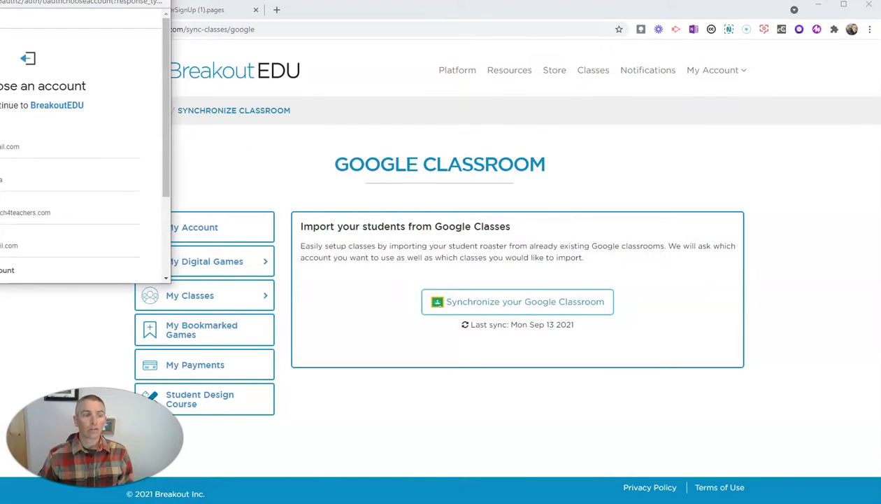
{"action": "left_click", "coordinate": [46, 211]}
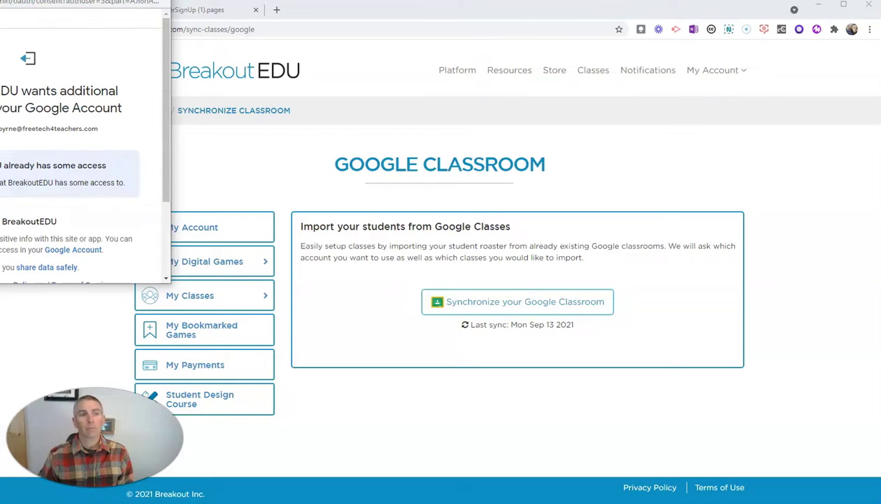
{"action": "left_click_drag", "start_coordinate": [28, 0], "coordinate": [148, 10]}
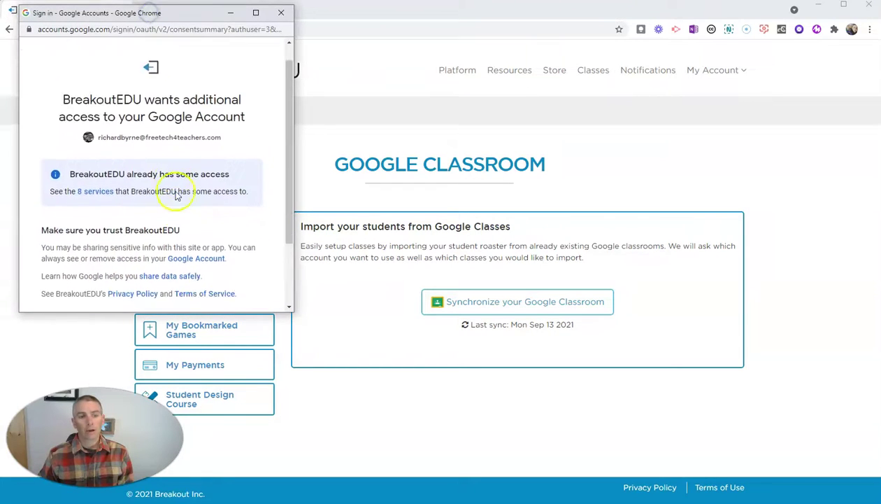
{"action": "scroll", "coordinate": [189, 196], "scroll_direction": "down", "scroll_amount": 3}
{"action": "left_click", "coordinate": [210, 240]}
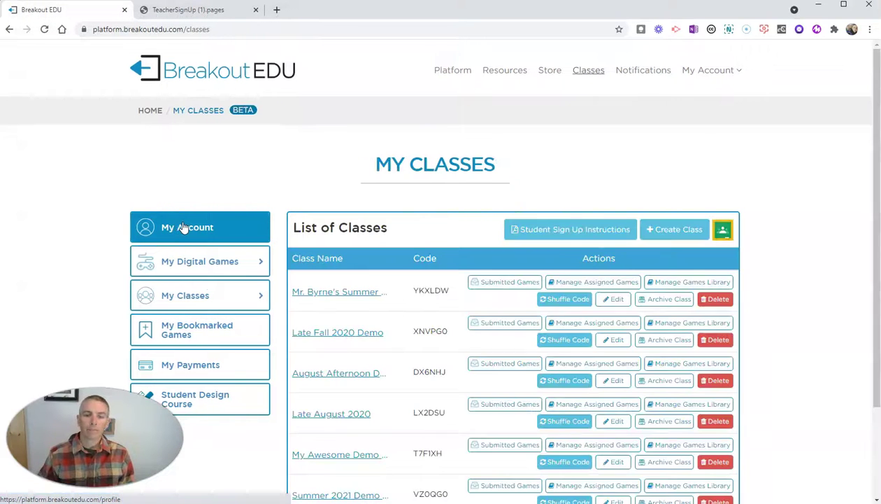
- Copy the Summer 2021 Demo class code and open Breakout EDU's student login page in an incognito window
{"action": "scroll", "coordinate": [628, 308], "scroll_direction": "down", "scroll_amount": 2}
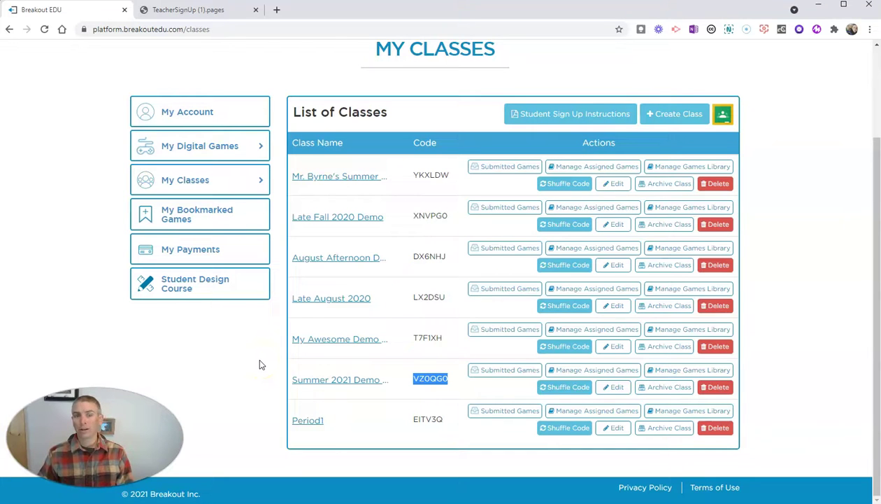
{"action": "key", "text": "ctrl+shift+n"}
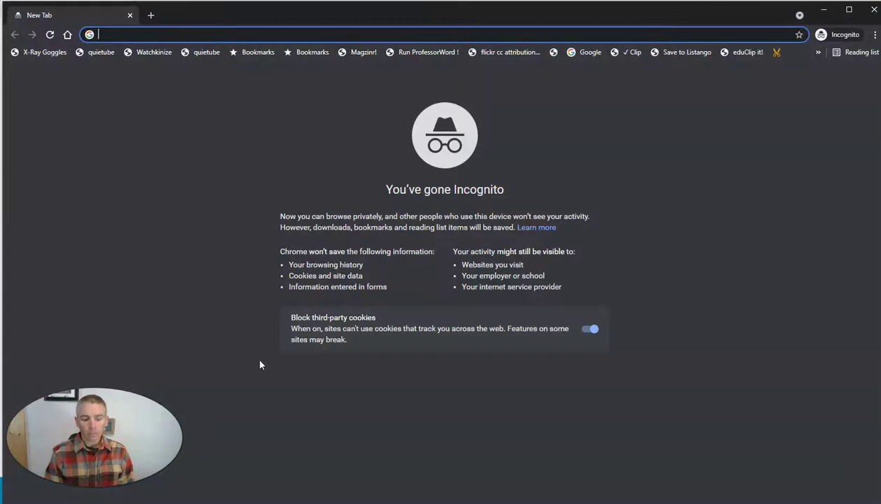
{"action": "type", "text": "brea"}
{"action": "key", "text": "Return"}
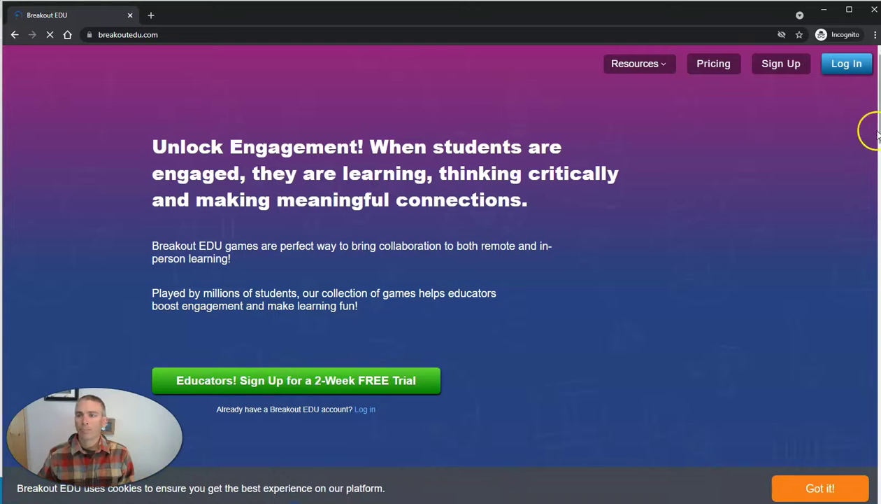
{"action": "left_click", "coordinate": [847, 70]}
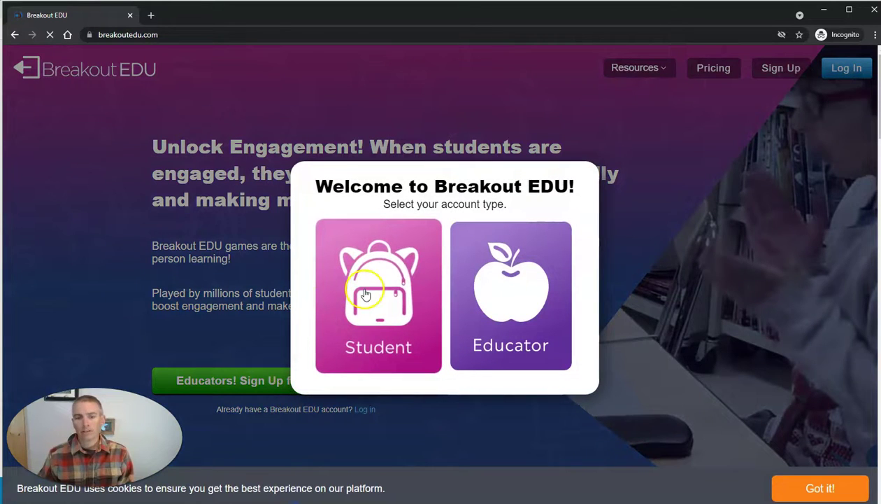
{"action": "left_click", "coordinate": [364, 293]}
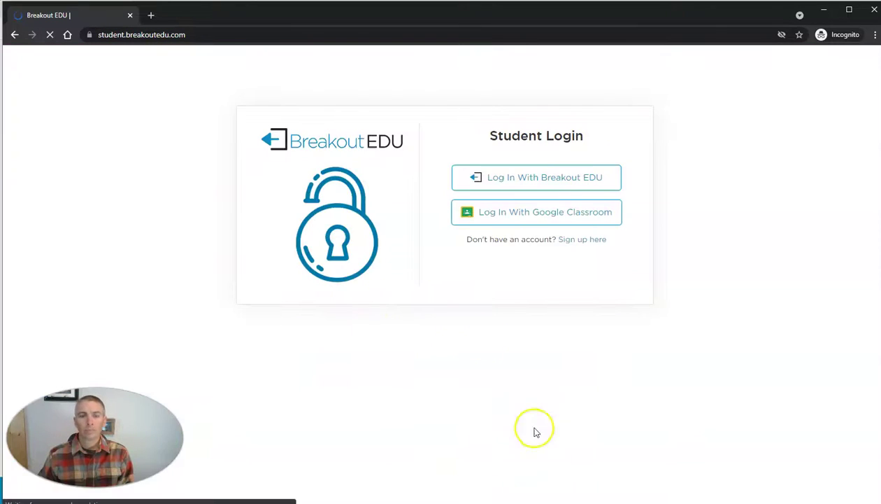
- Try to log in with Google Classroom, entering the student's e-mail address and account password in the Google sign-in
{"action": "left_click", "coordinate": [512, 218]}
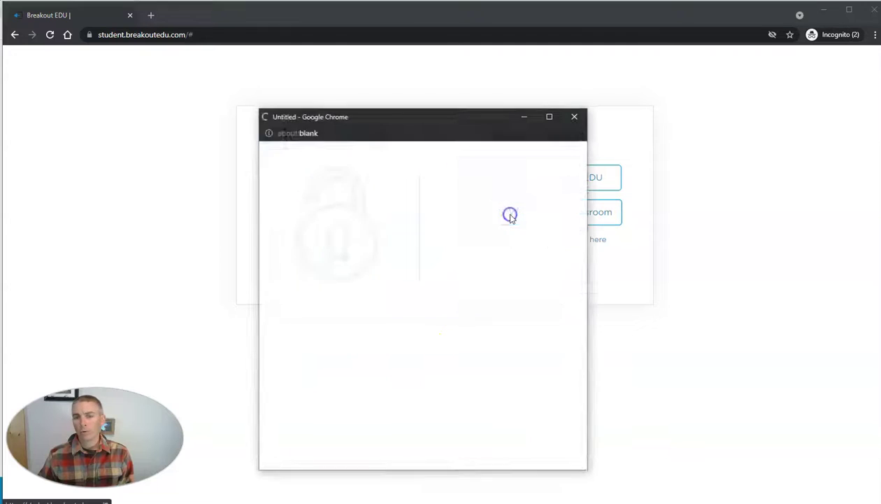
{"action": "type", "text": "mas"}
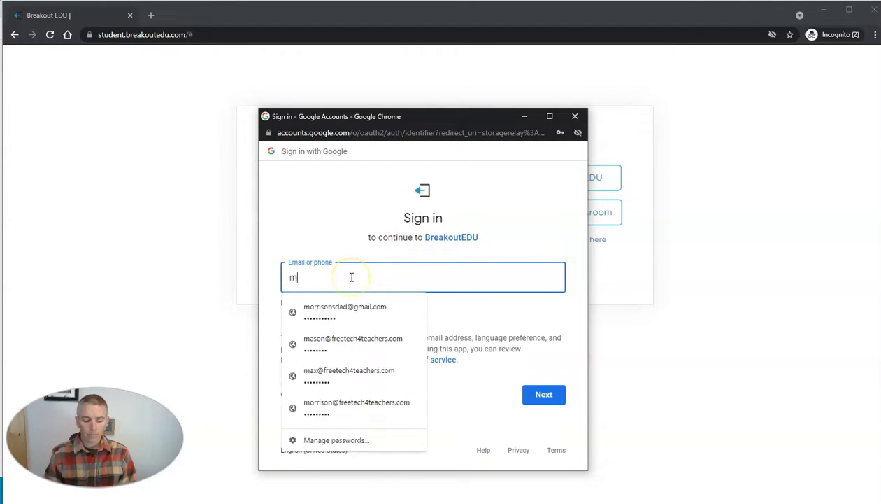
{"action": "left_click", "coordinate": [355, 311]}
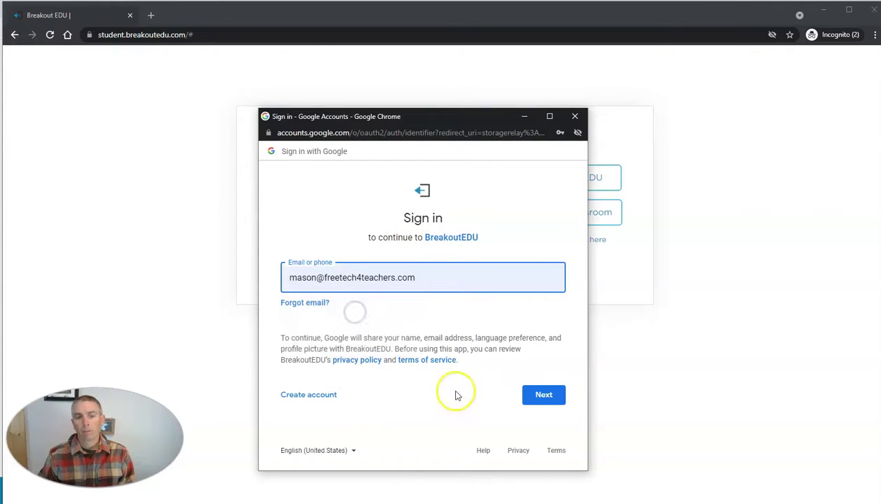
{"action": "left_click", "coordinate": [554, 396]}
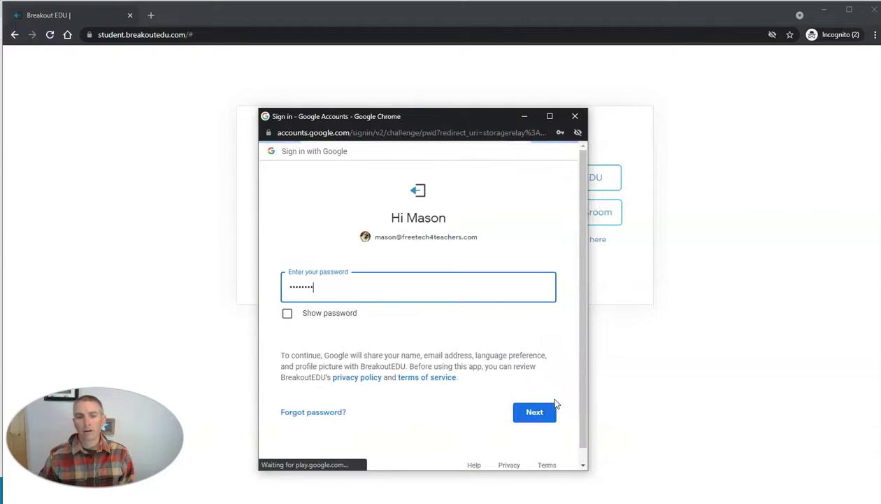
{"action": "left_click", "coordinate": [545, 415]}
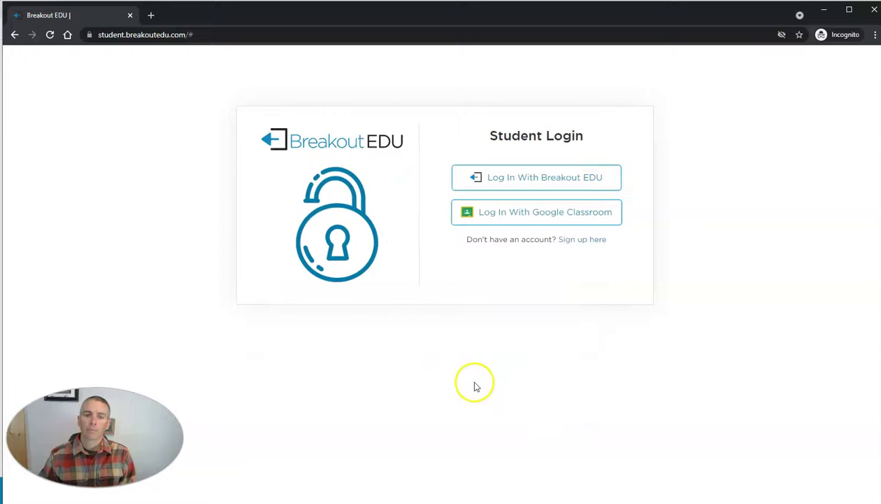
- Allow third-party cookies for the student site and log in with Google Classroom again
{"action": "left_click", "coordinate": [781, 35]}
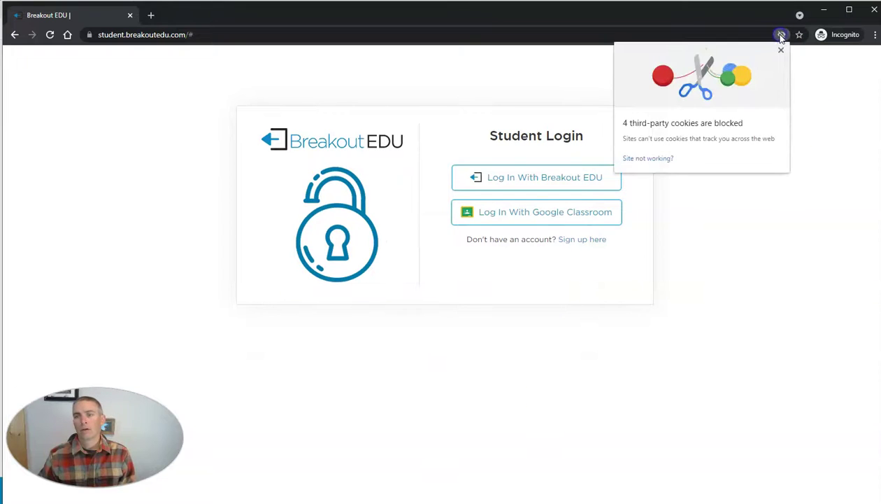
{"action": "left_click", "coordinate": [655, 160]}
{"action": "left_click", "coordinate": [752, 155]}
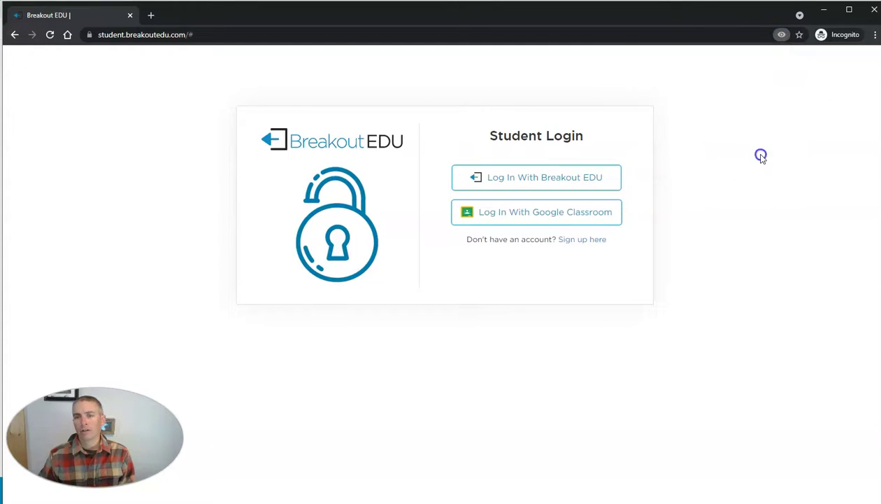
{"action": "left_click", "coordinate": [526, 214]}
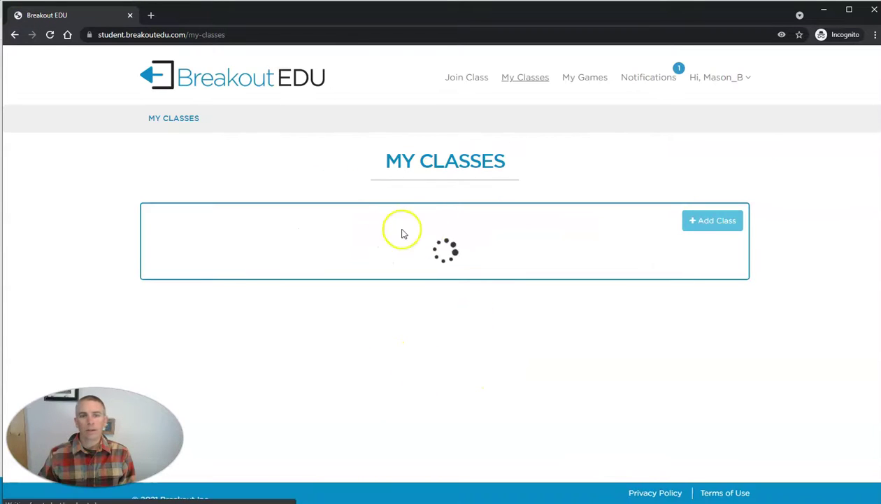
- Join the Summer 2021 Demo Class as the student with the copied class code, and open that class's games page
{"action": "left_click", "coordinate": [707, 224]}
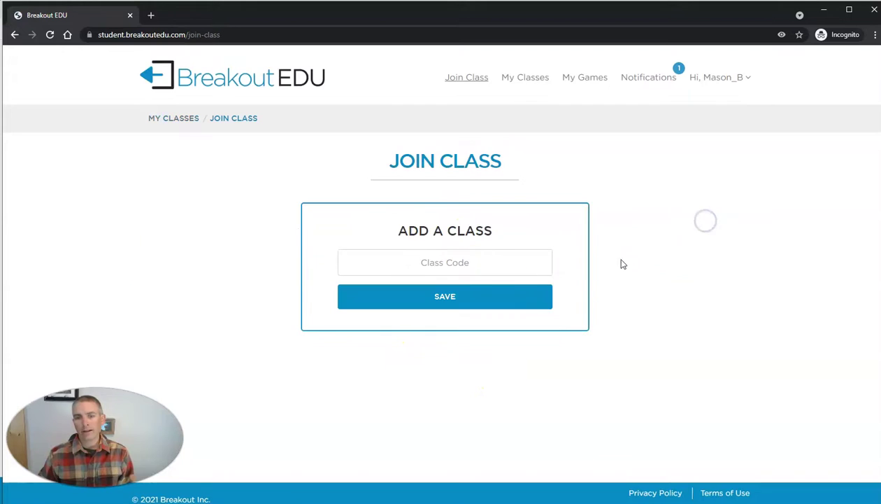
{"action": "left_click", "coordinate": [477, 261]}
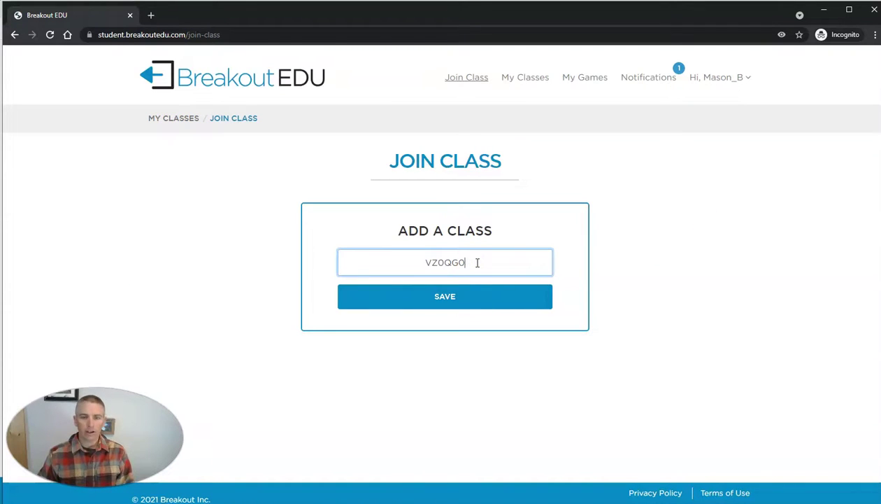
{"action": "left_click", "coordinate": [458, 299]}
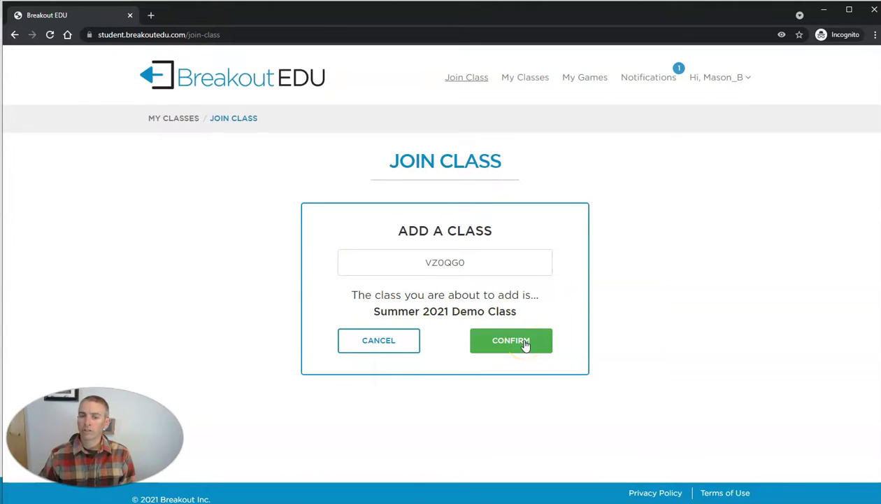
{"action": "left_click", "coordinate": [511, 342]}
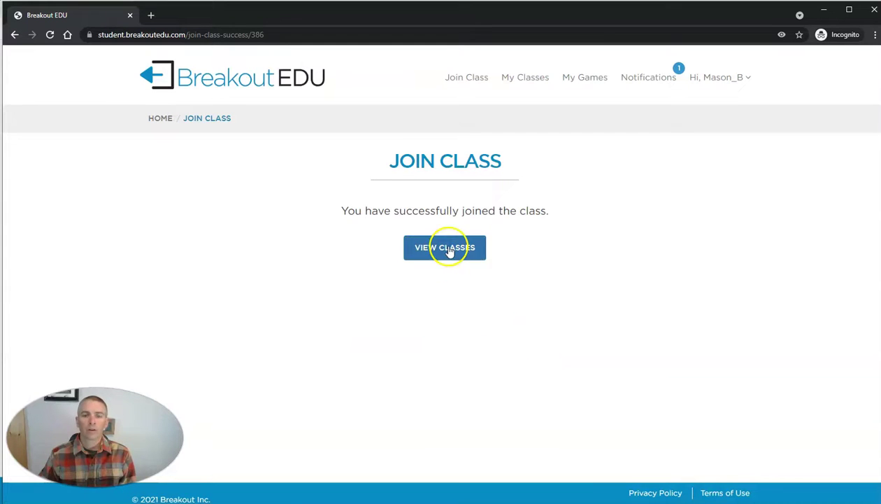
{"action": "left_click", "coordinate": [448, 250]}
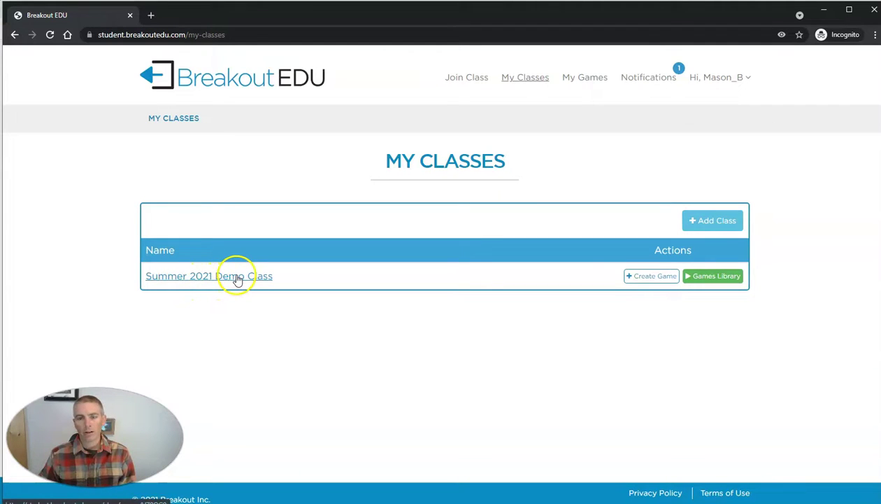
{"action": "left_click", "coordinate": [237, 278]}
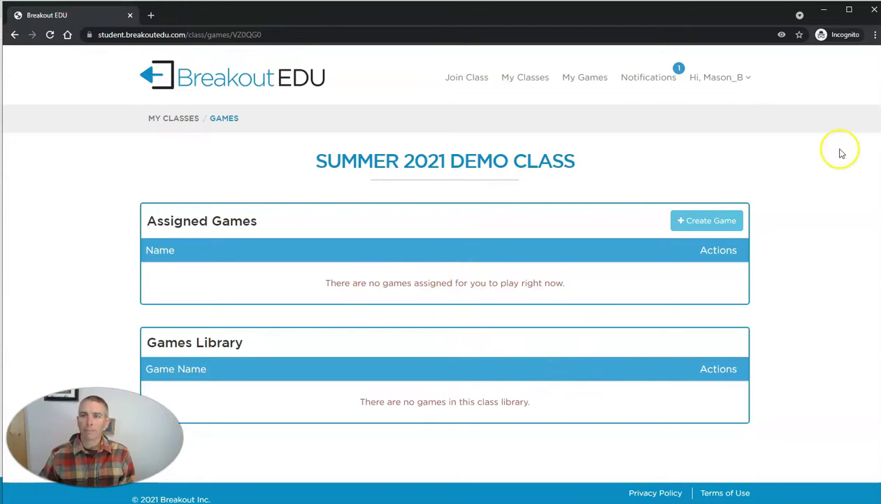
- Minimize the student's incognito window and return to the teacher's list of classes
{"action": "left_click", "coordinate": [823, 9]}
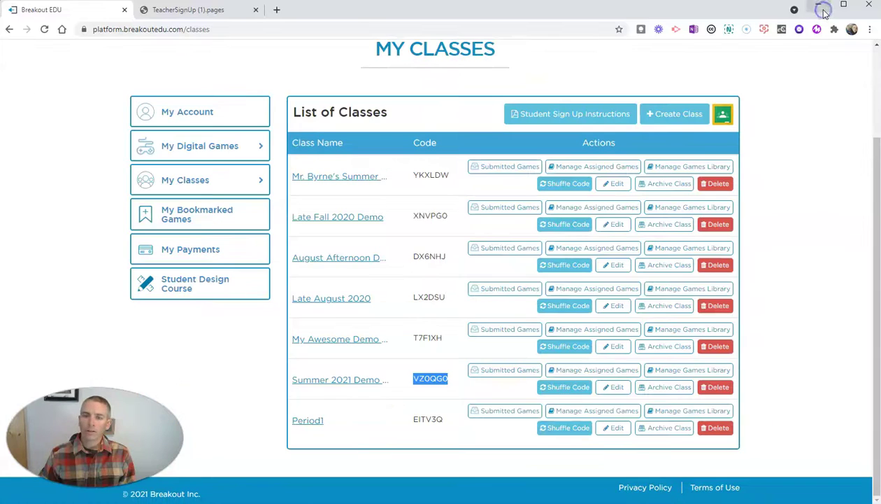
{"action": "left_click", "coordinate": [825, 221]}
{"action": "scroll", "coordinate": [824, 220], "scroll_direction": "up", "scroll_amount": 2}
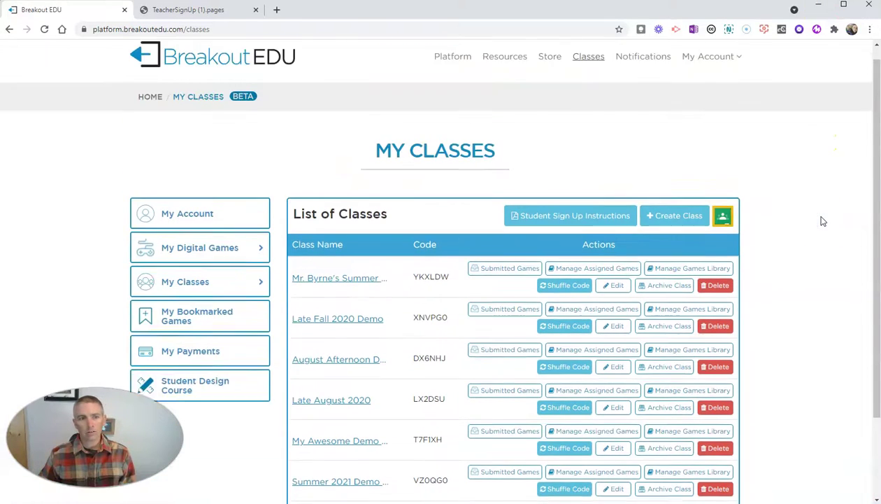
- Open the roster of the Summer 2021 Demo Class and view the joined student's info page
{"action": "scroll", "coordinate": [823, 230], "scroll_direction": "down", "scroll_amount": 2}
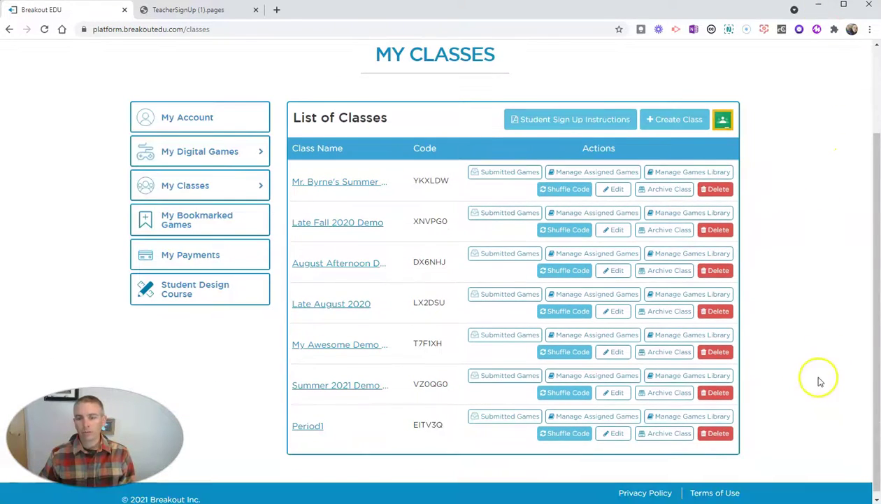
{"action": "left_click", "coordinate": [349, 391]}
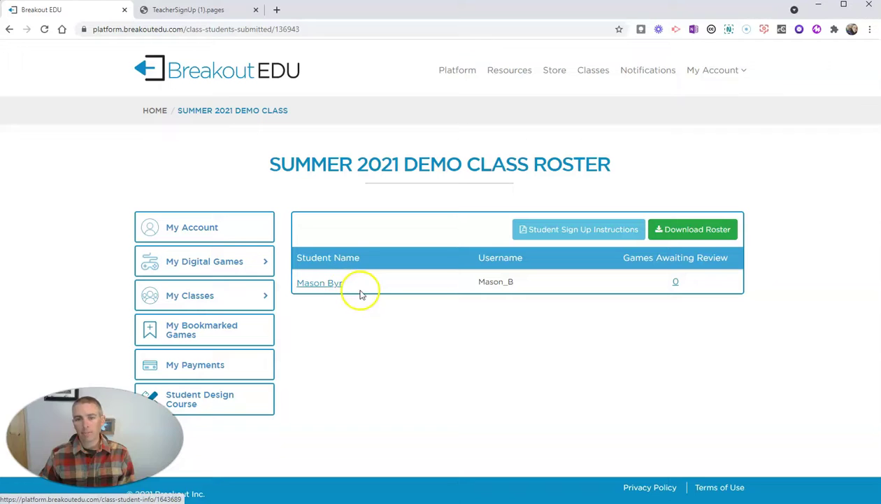
{"action": "left_click", "coordinate": [323, 283]}
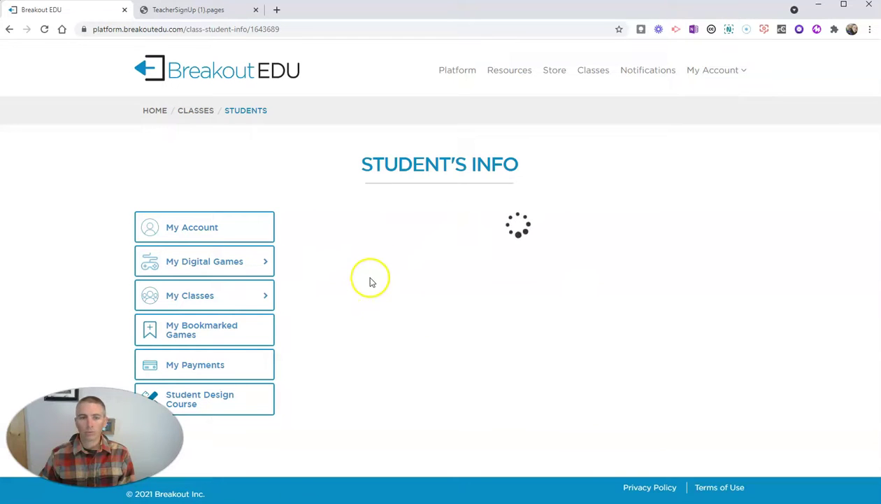
- Return to the platform's games home, open the Team Building games category, and filter it to digital games
{"action": "left_click", "coordinate": [198, 78]}
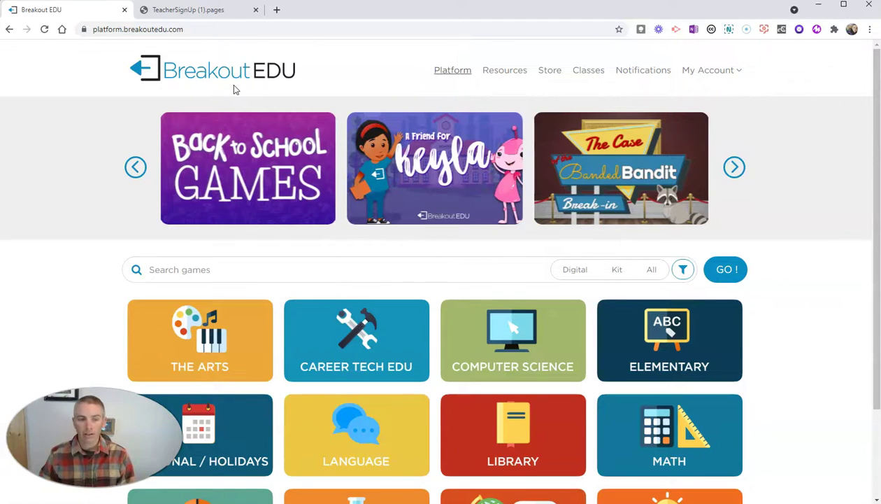
{"action": "left_click", "coordinate": [207, 75]}
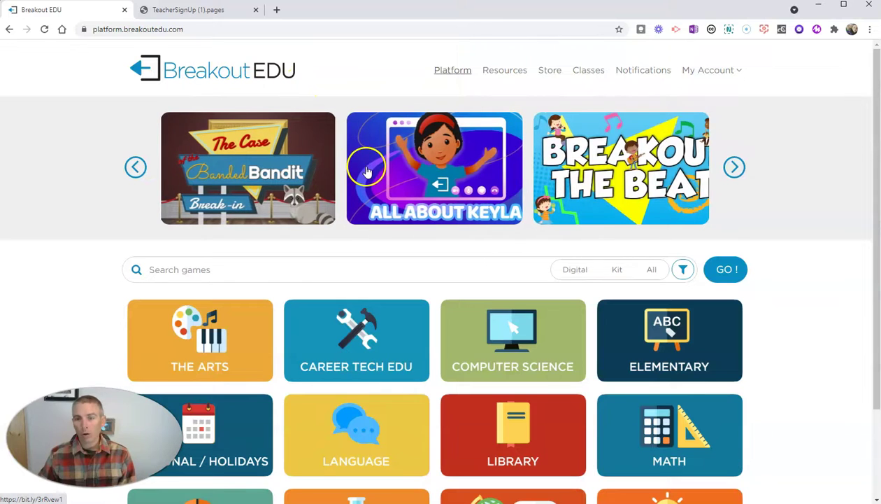
{"action": "scroll", "coordinate": [368, 171], "scroll_direction": "down", "scroll_amount": 2}
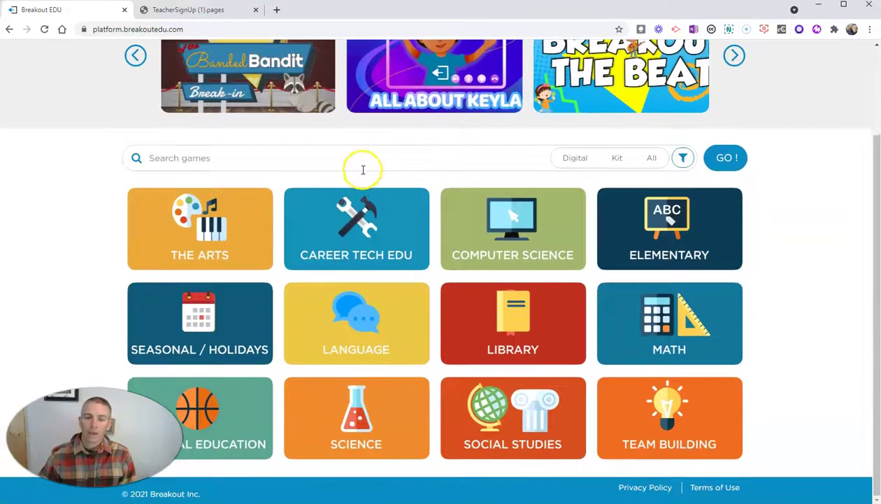
{"action": "left_click", "coordinate": [675, 433]}
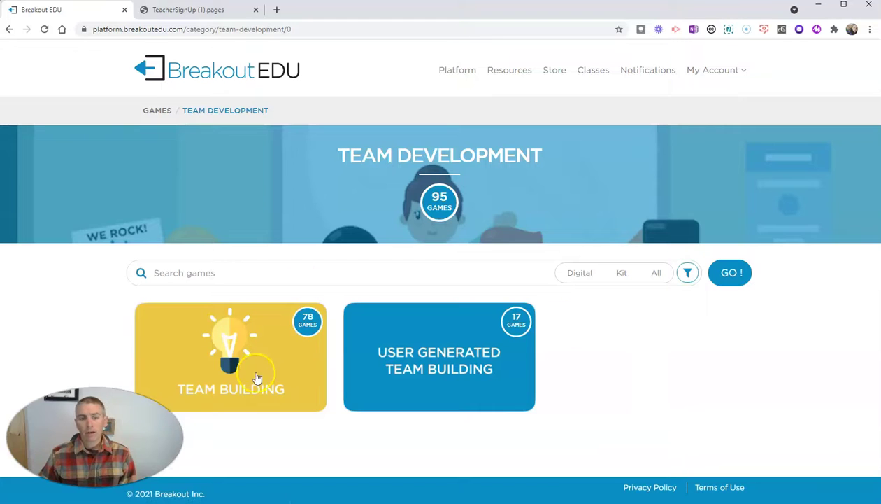
{"action": "left_click", "coordinate": [232, 349]}
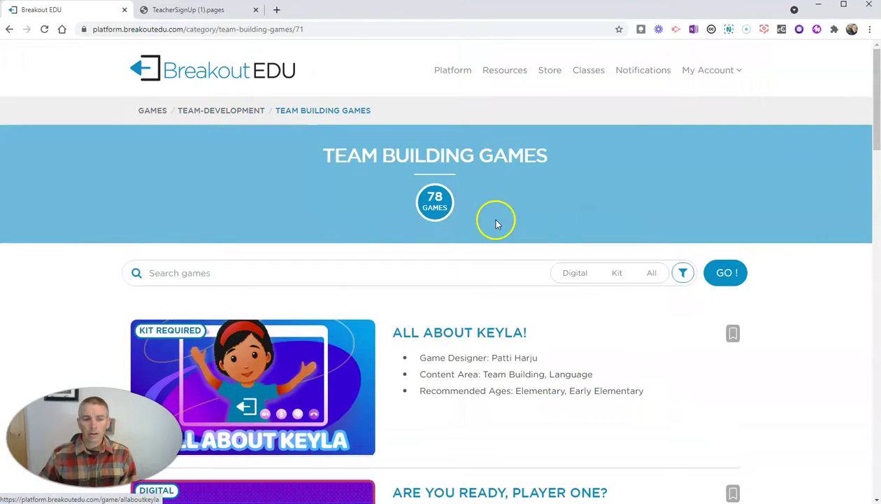
{"action": "left_click", "coordinate": [582, 278]}
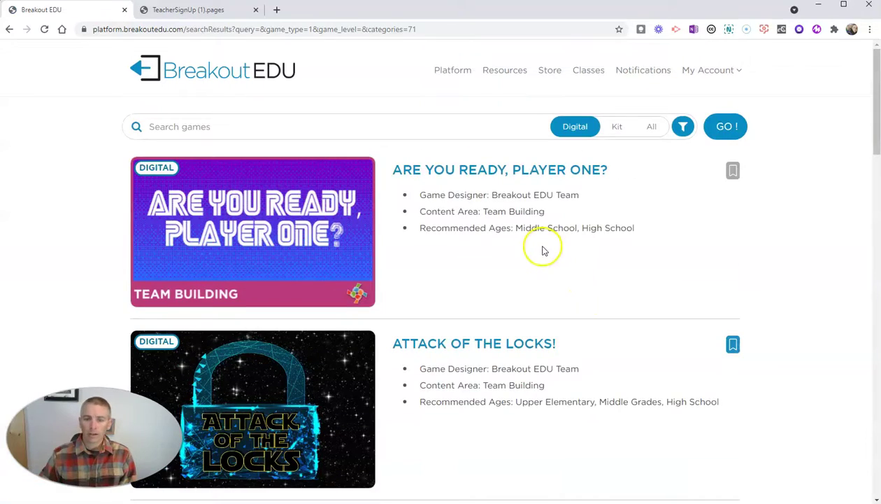
- Browse the digital team building games and open the Breakout the Superheroes game page
{"action": "scroll", "coordinate": [546, 249], "scroll_direction": "down", "scroll_amount": 7}
{"action": "scroll", "coordinate": [553, 250], "scroll_direction": "down", "scroll_amount": 3}
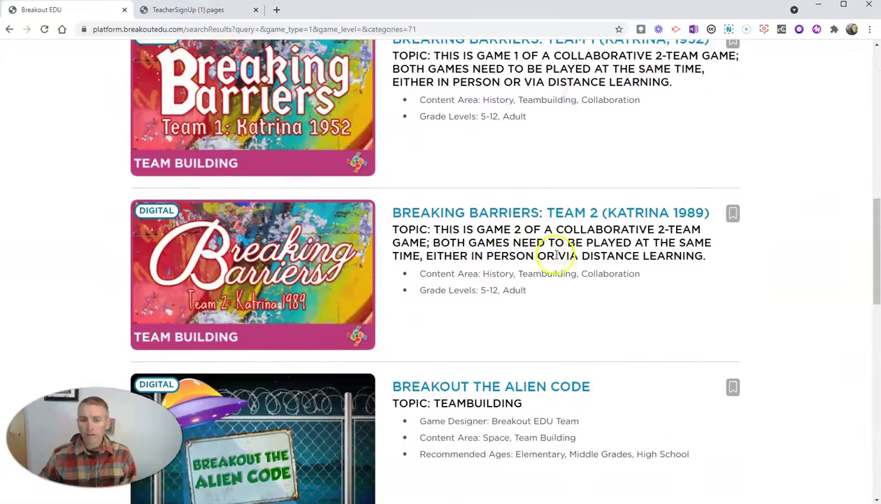
{"action": "scroll", "coordinate": [568, 254], "scroll_direction": "up", "scroll_amount": 1}
{"action": "scroll", "coordinate": [580, 273], "scroll_direction": "down", "scroll_amount": 8}
{"action": "scroll", "coordinate": [589, 279], "scroll_direction": "down", "scroll_amount": 5}
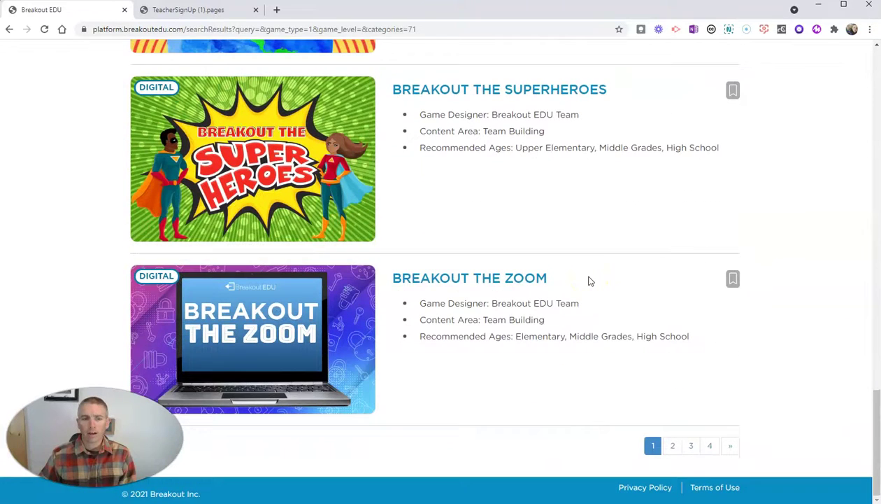
{"action": "left_click", "coordinate": [447, 93]}
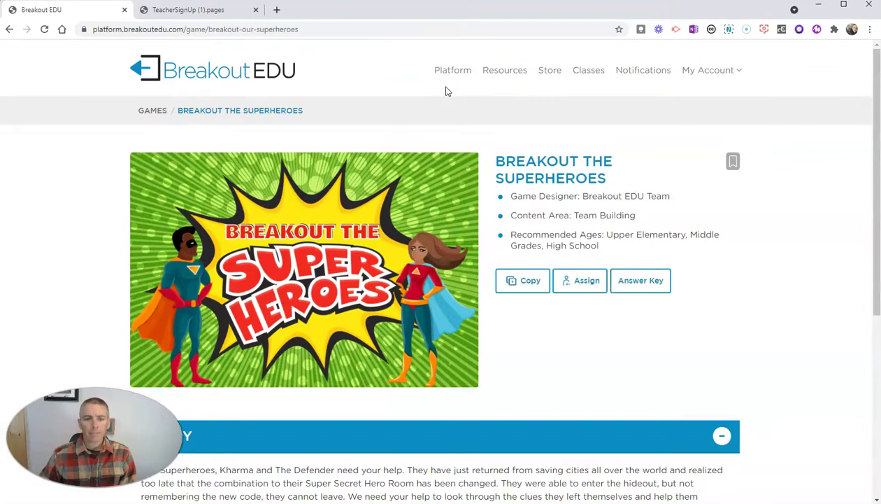
- Review the lock combinations, game explanation and story sections of the Breakout the Superheroes game
{"action": "scroll", "coordinate": [492, 266], "scroll_direction": "down", "scroll_amount": 5}
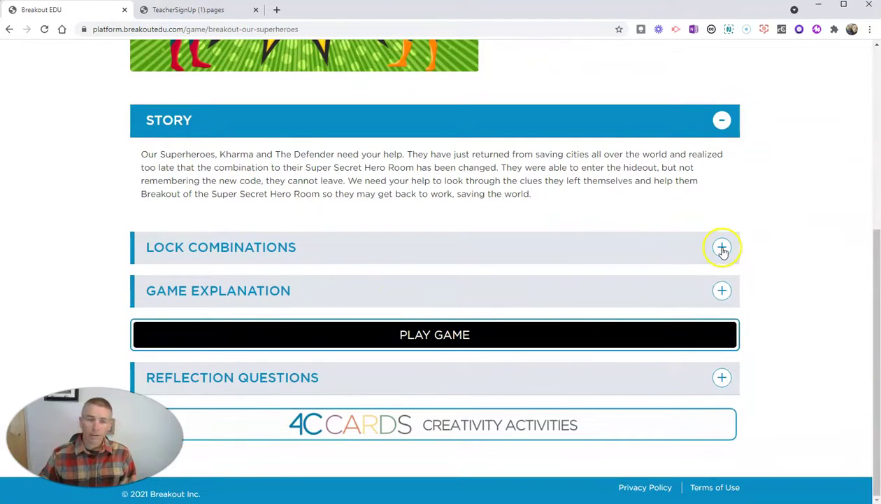
{"action": "left_click", "coordinate": [722, 248]}
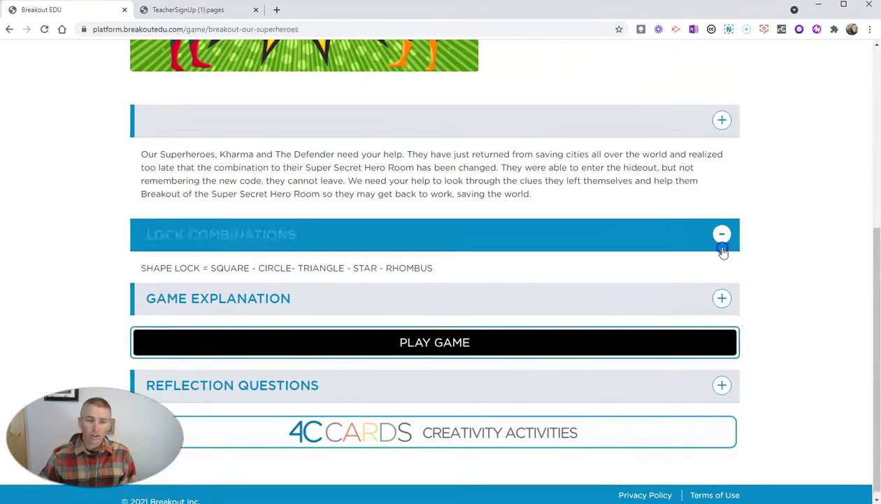
{"action": "left_click", "coordinate": [722, 166]}
{"action": "left_click", "coordinate": [723, 292]}
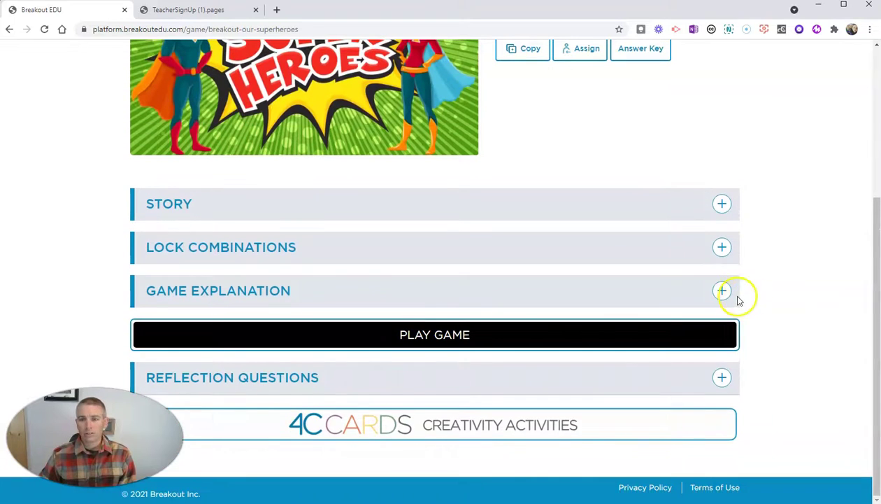
{"action": "left_click", "coordinate": [724, 294]}
{"action": "left_click", "coordinate": [723, 206]}
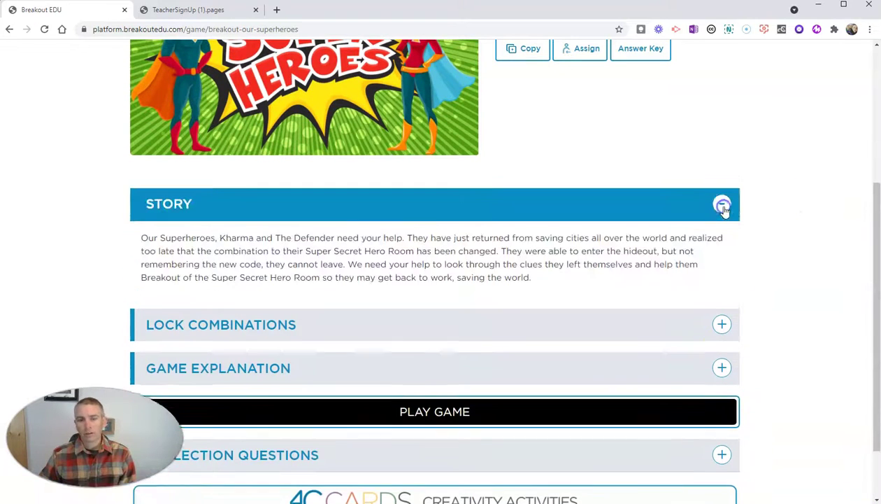
- Assign Breakout the Superheroes to the Summer 2021 Demo Class
{"action": "scroll", "coordinate": [396, 273], "scroll_direction": "up", "scroll_amount": 3}
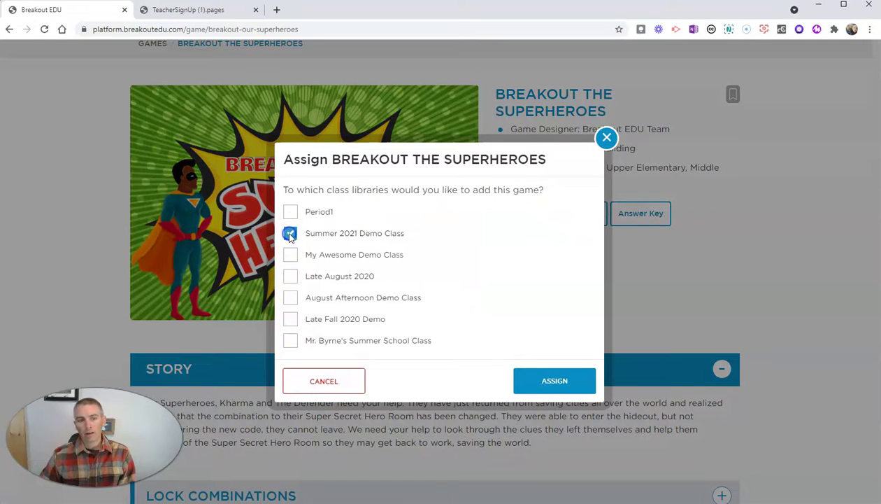
{"action": "left_click", "coordinate": [551, 390]}
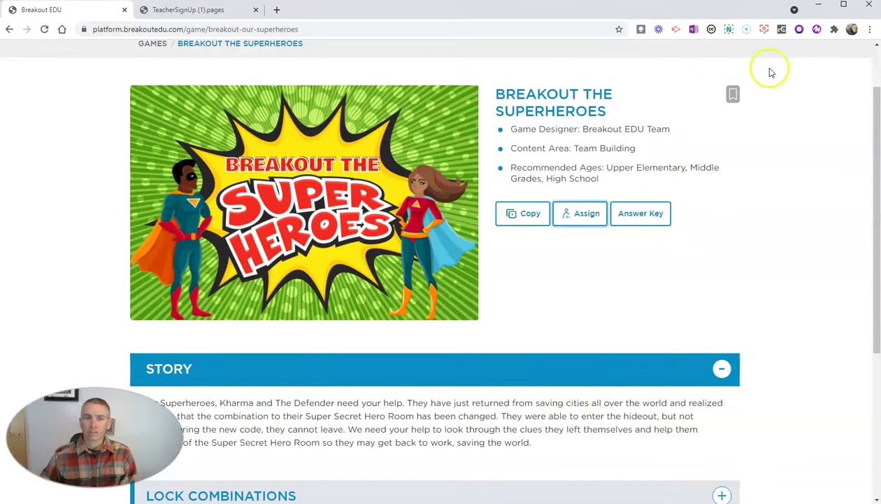
- Return to the list of classes and open the assigned games management page for the Summer 2021 Demo Class
{"action": "scroll", "coordinate": [767, 244], "scroll_direction": "up", "scroll_amount": 2}
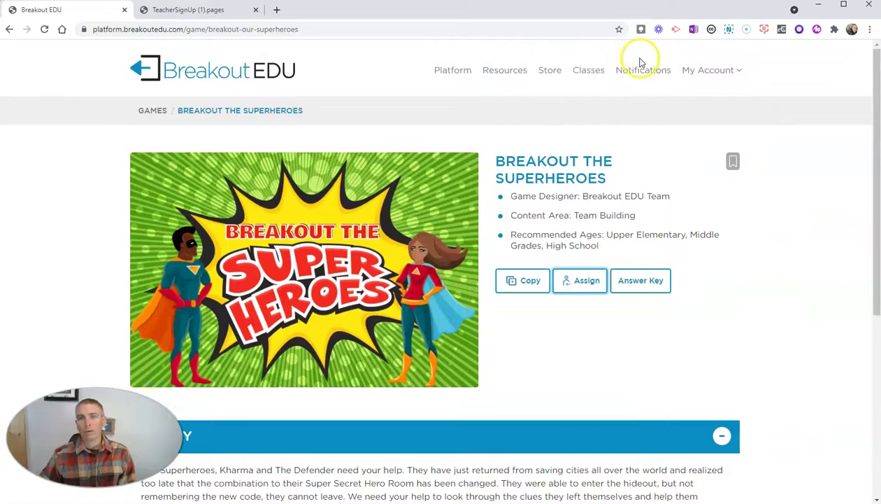
{"action": "left_click", "coordinate": [586, 71]}
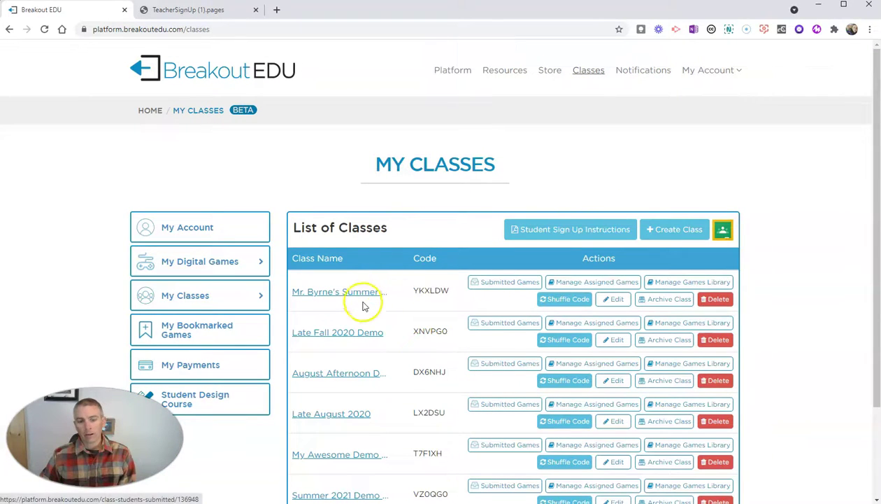
{"action": "scroll", "coordinate": [371, 314], "scroll_direction": "down", "scroll_amount": 1}
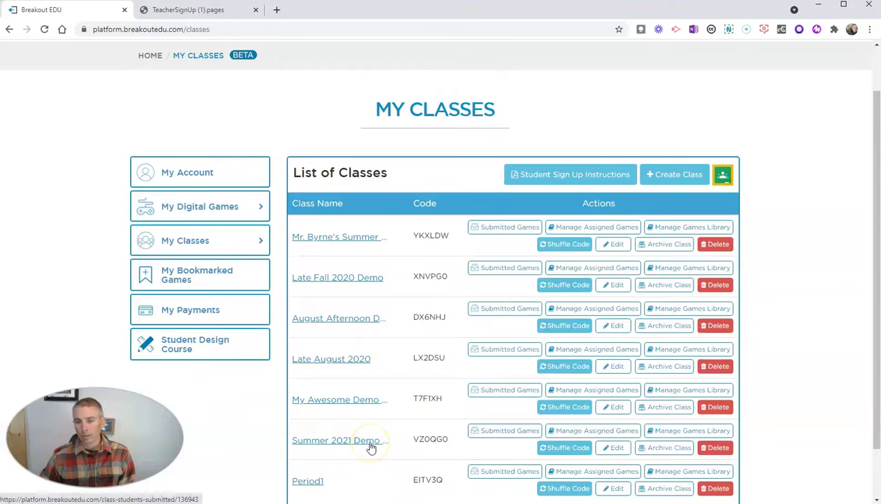
{"action": "left_click", "coordinate": [601, 433]}
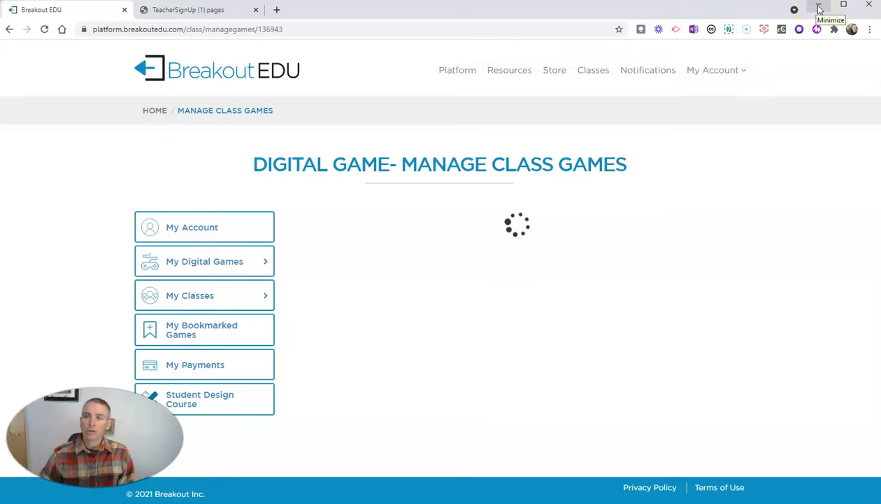
- Switch to the student's incognito window, refresh the class games page, and go to the student's list of classes
{"action": "left_click", "coordinate": [820, 7]}
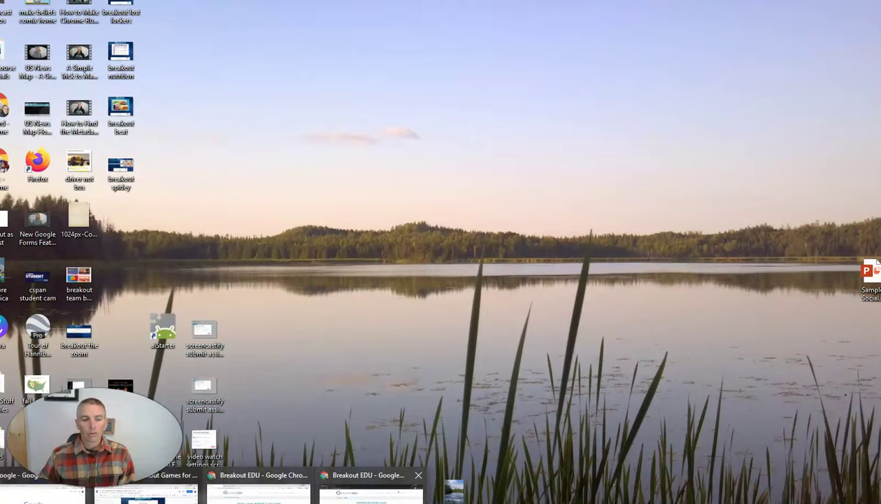
{"action": "left_click", "coordinate": [365, 481]}
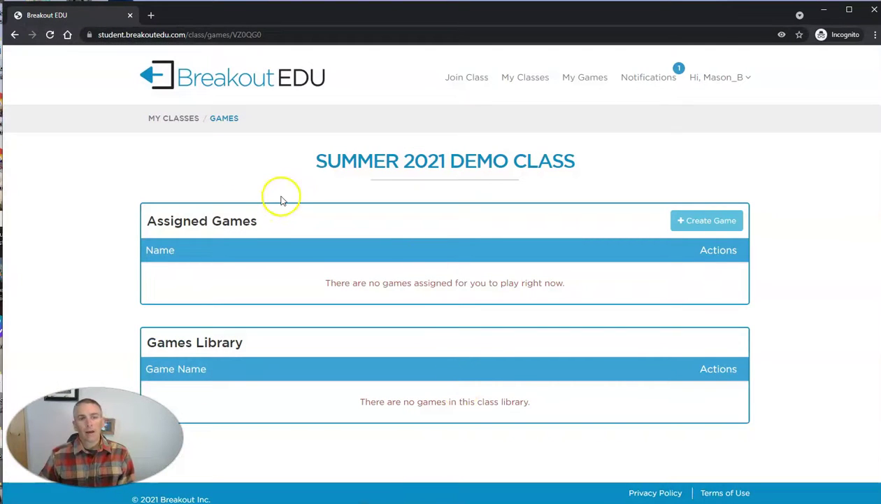
{"action": "left_click", "coordinate": [49, 35]}
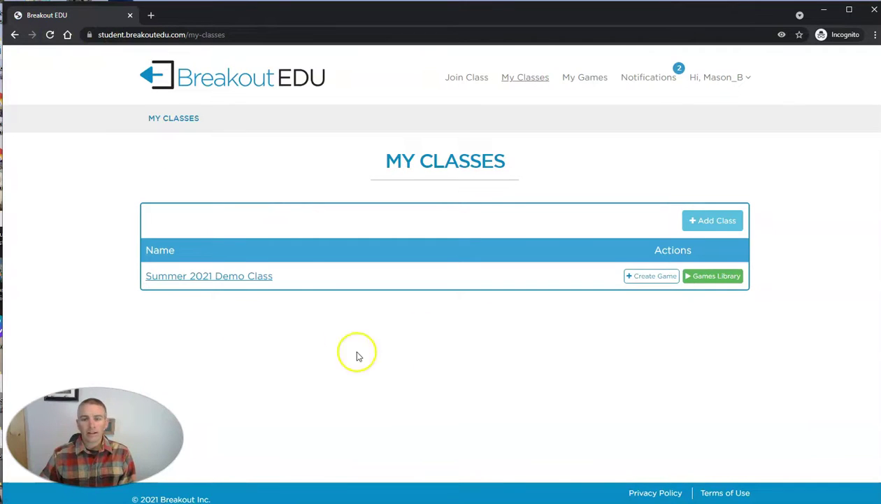
- Start Breakout the Superheroes from the Summer 2021 Demo Class as the student, open its shape lock, and switch back to the teacher's window
{"action": "left_click", "coordinate": [252, 277]}
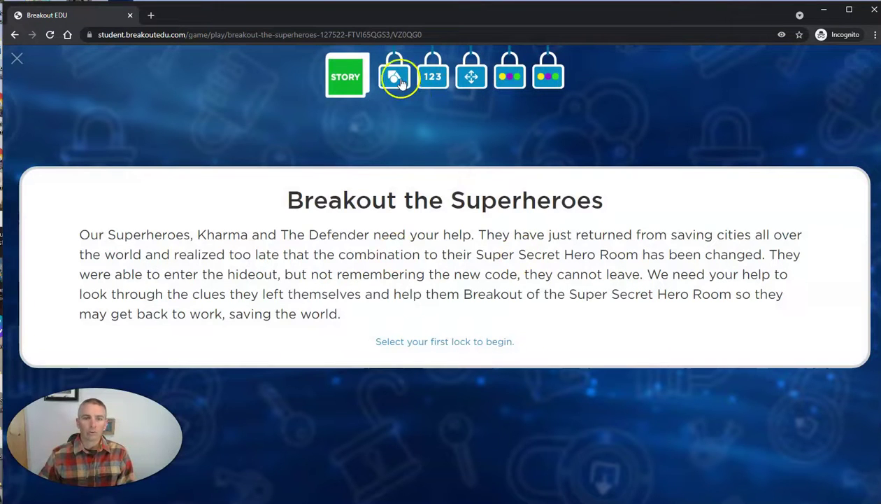
{"action": "left_click", "coordinate": [391, 76]}
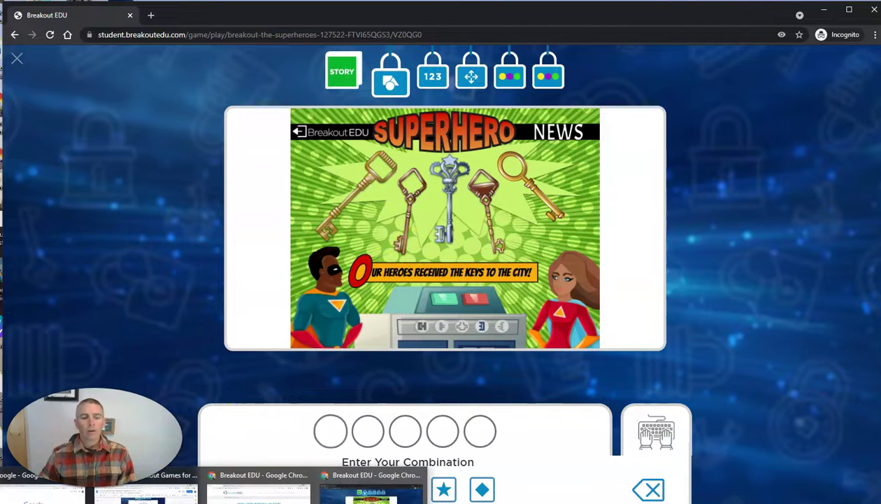
{"action": "left_click", "coordinate": [256, 492]}
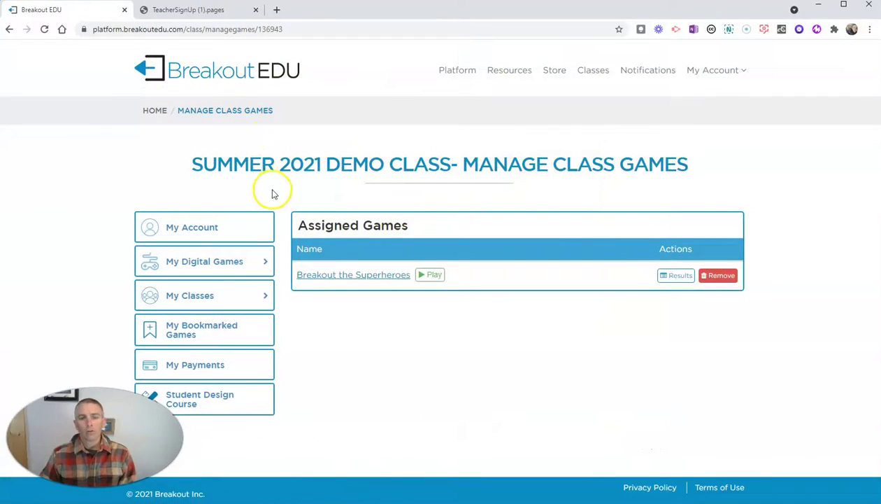